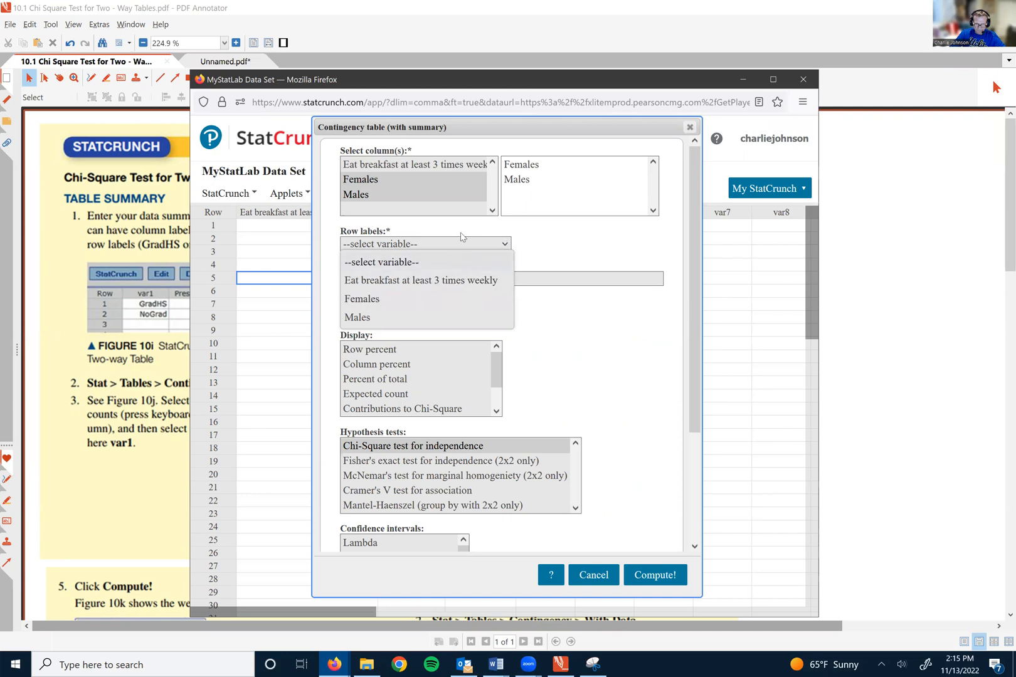
# Compute the contingency table from the Females and Males columns, with Eat breakfast at least 3 times weekly as the row labels
pyautogui.click(437, 166)
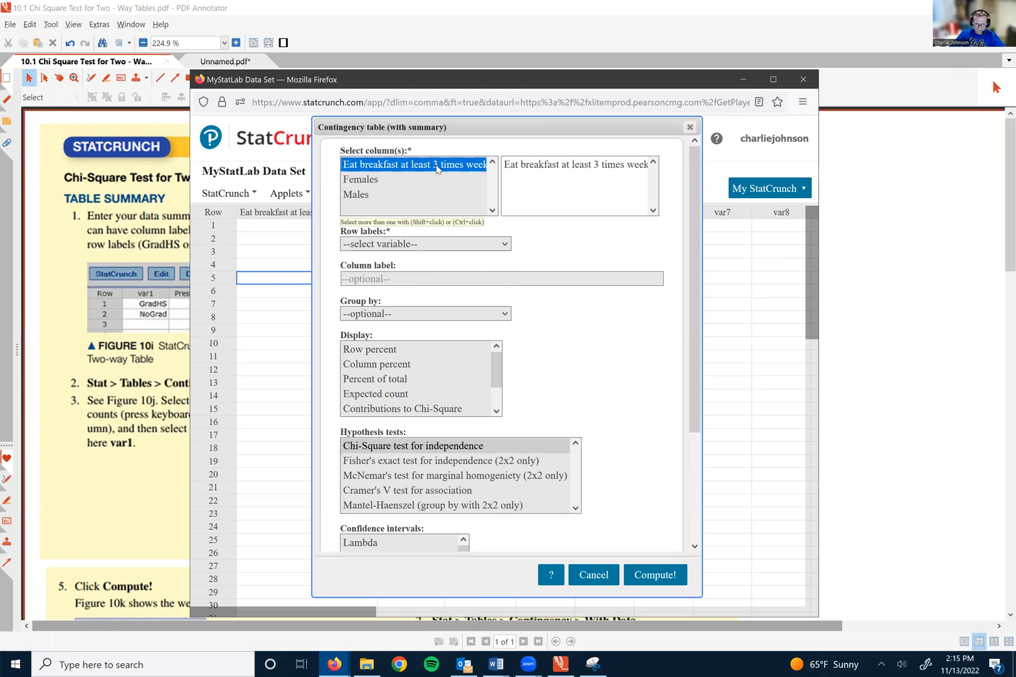
pyautogui.moveTo(445, 126); pyautogui.dragTo(525, 134)
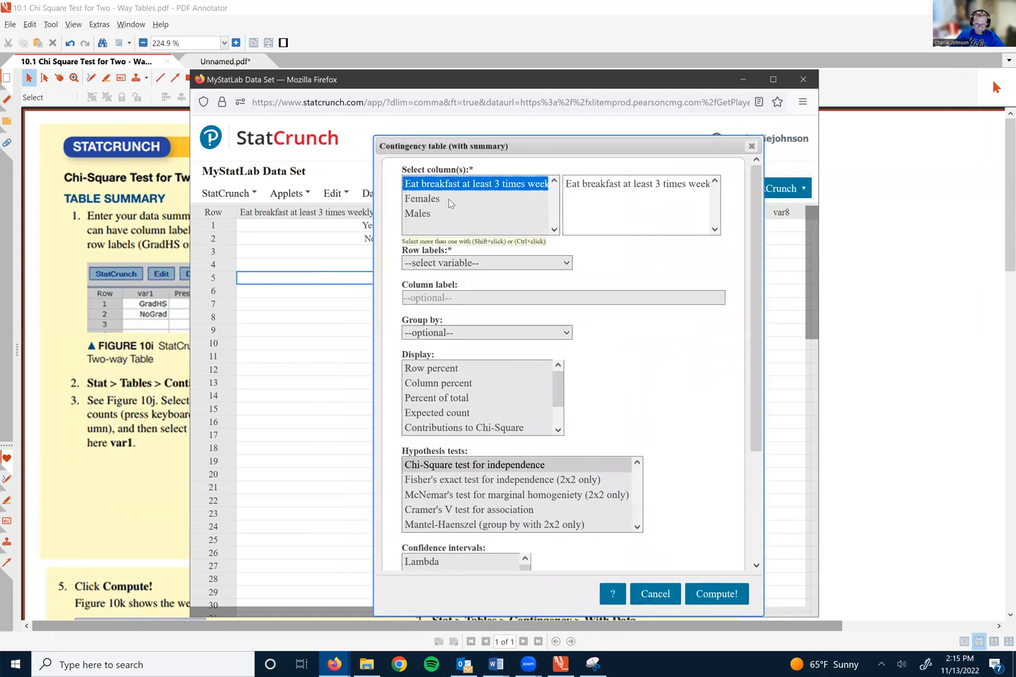
pyautogui.click(448, 198)
pyautogui.keyDown('shift'); pyautogui.click(447, 215); pyautogui.keyUp('shift')
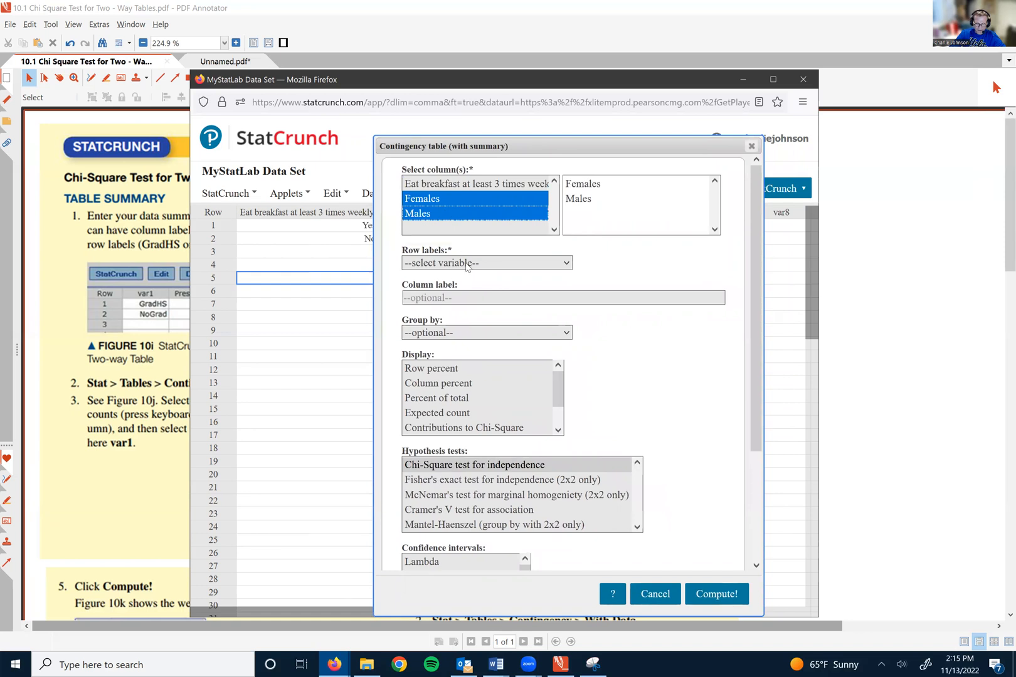
pyautogui.click(467, 264)
pyautogui.click(478, 299)
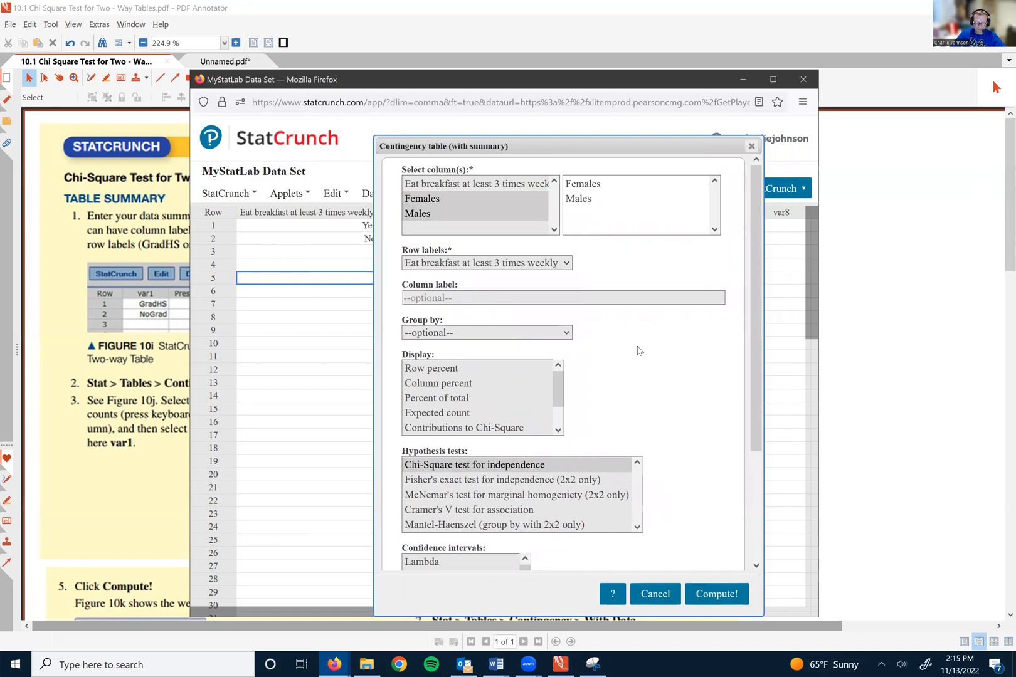
pyautogui.click(720, 595)
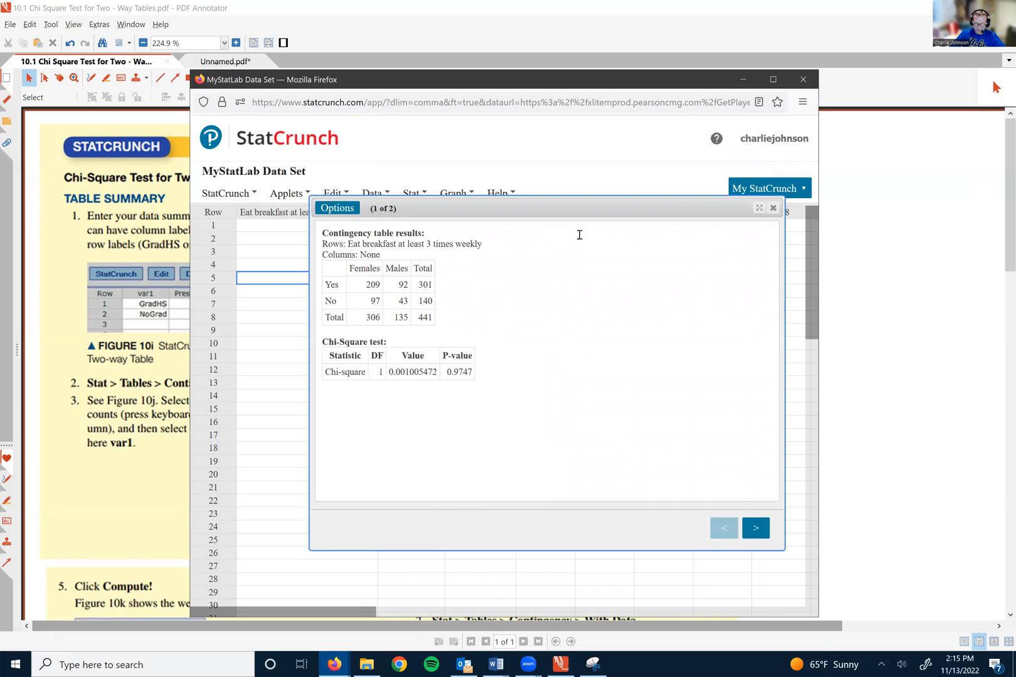
# Edit the contingency table options to display Expected count and recompute the results
pyautogui.click(334, 210)
pyautogui.click(339, 225)
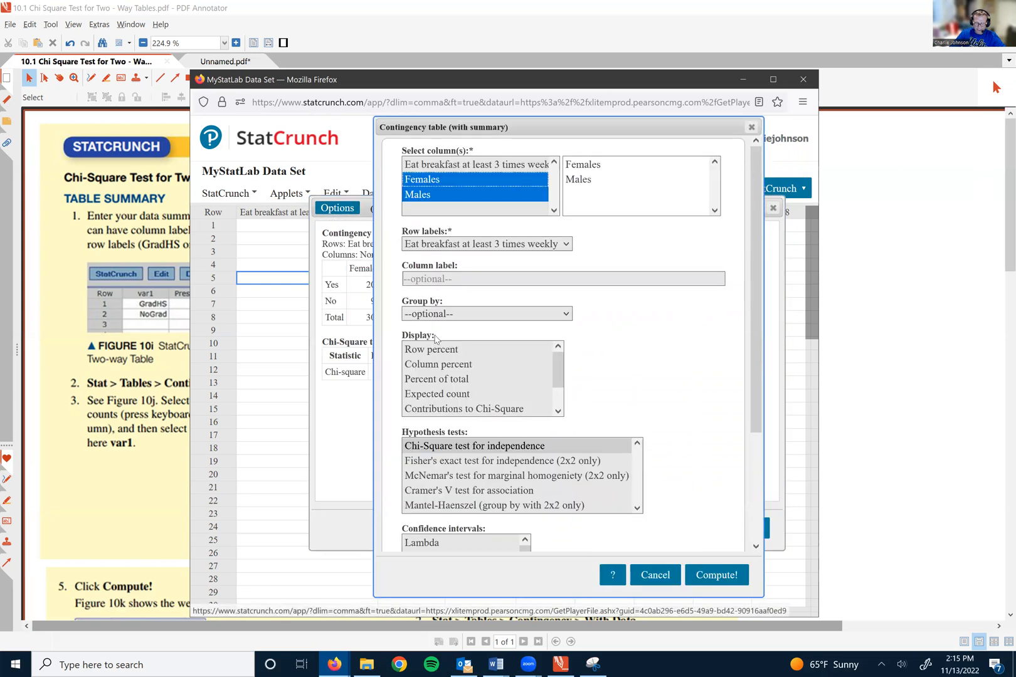
pyautogui.click(446, 395)
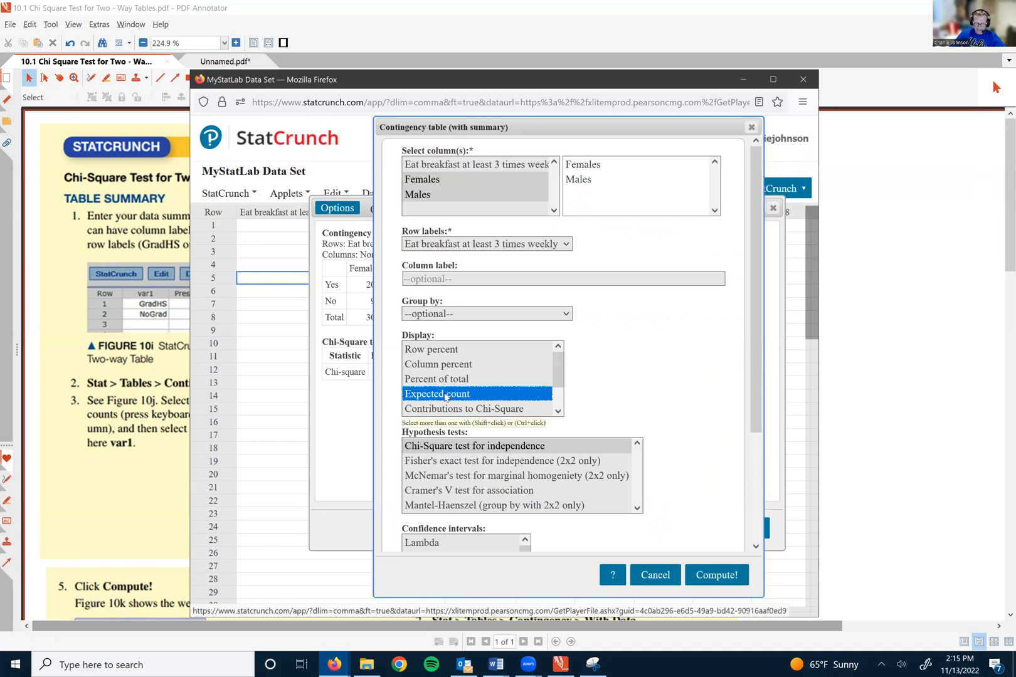
pyautogui.click(145, 475)
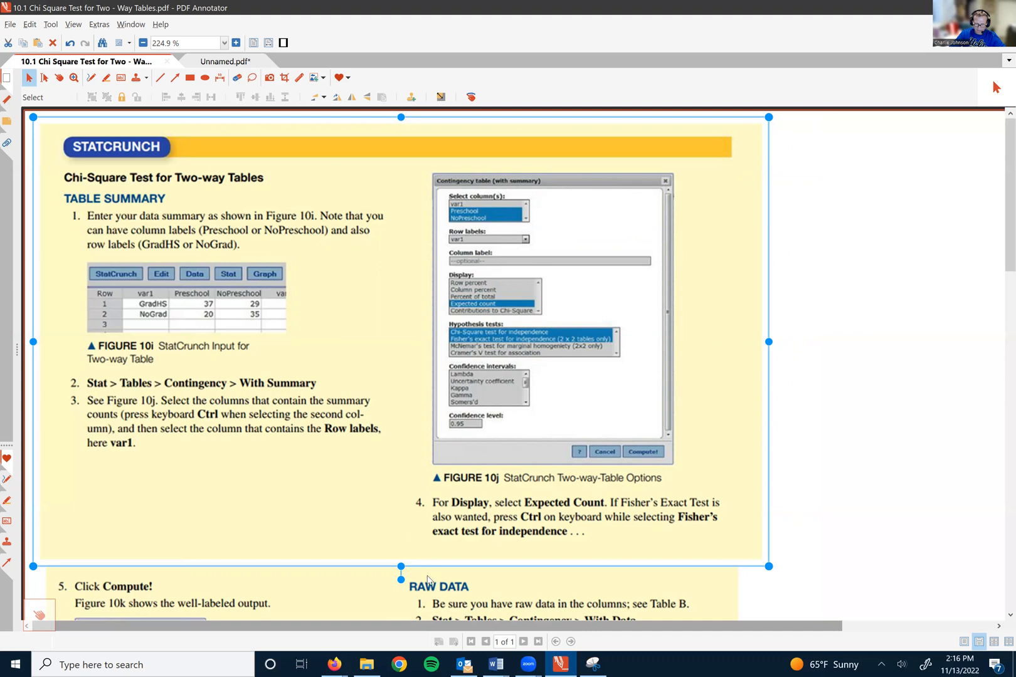
pyautogui.moveTo(334, 663)
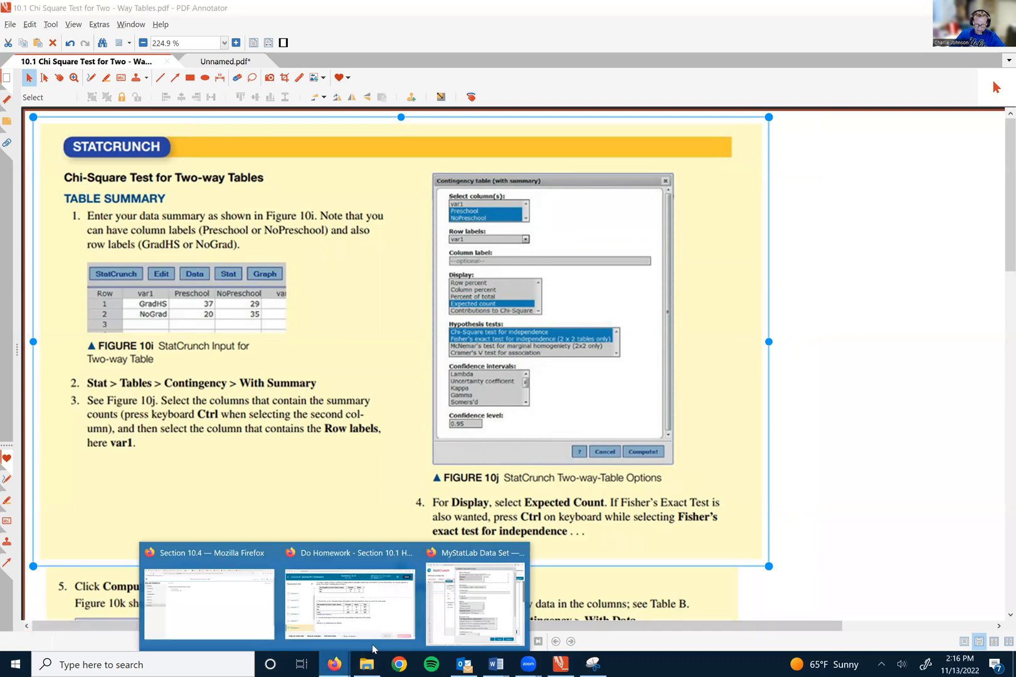
pyautogui.click(475, 598)
pyautogui.click(694, 565)
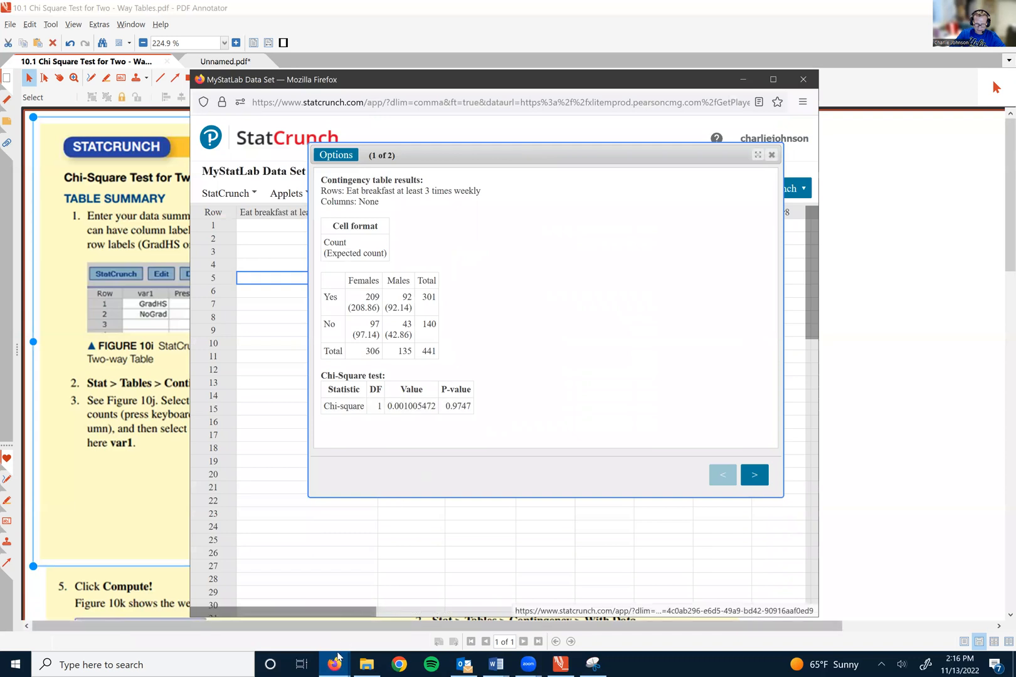
# Compare the Question 8 totals table and part b in the homework window with the StatCrunch contingency table results
pyautogui.click(334, 664)
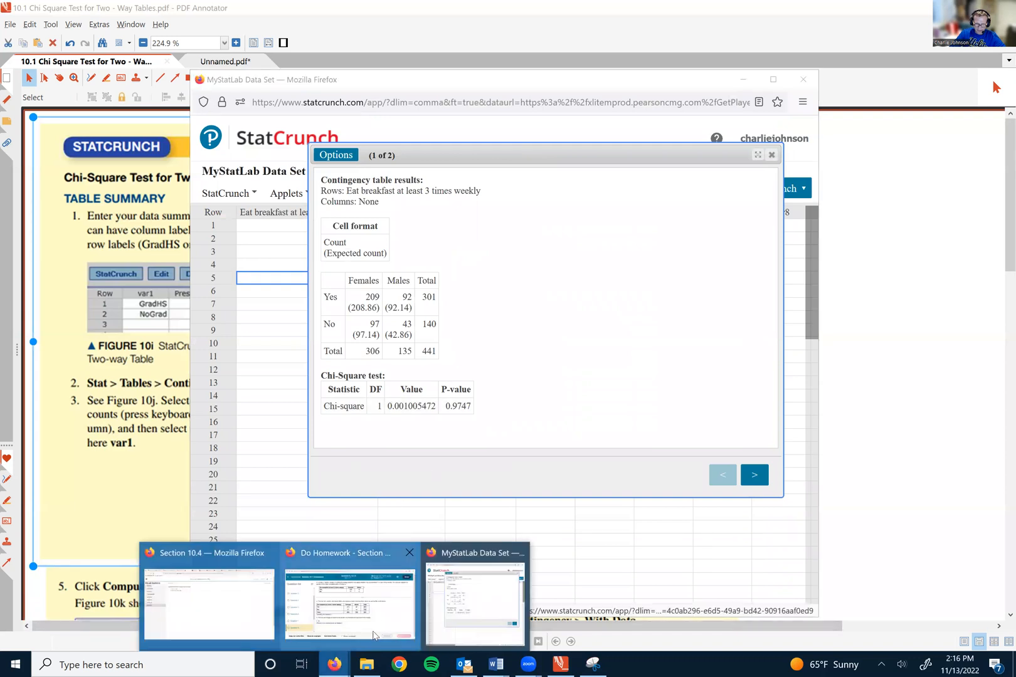
pyautogui.click(402, 611)
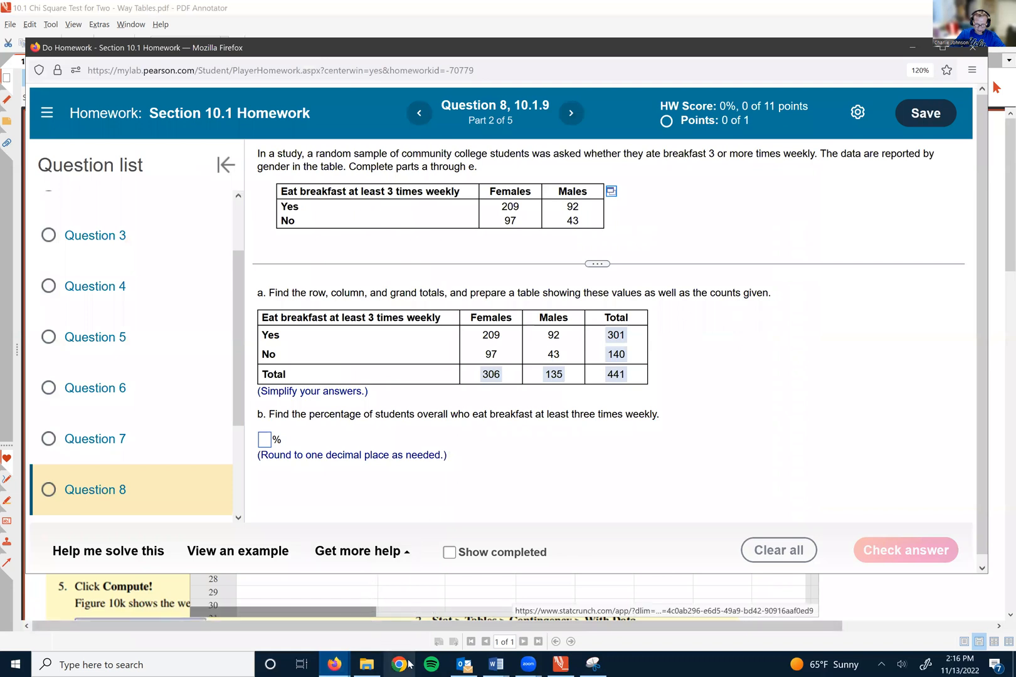
pyautogui.click(350, 663)
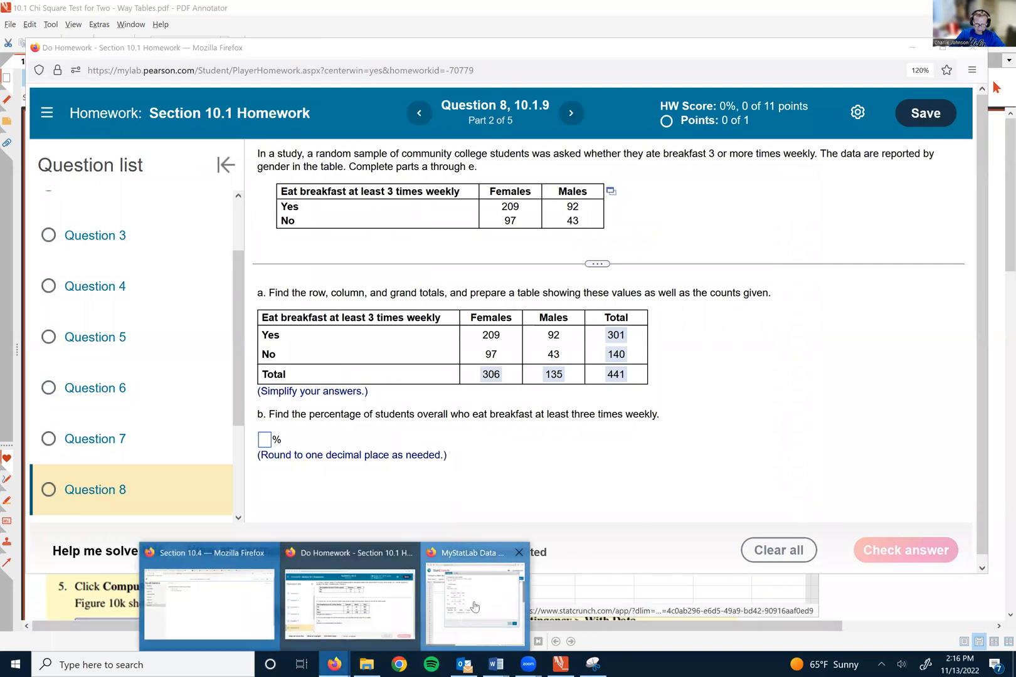
pyautogui.click(475, 602)
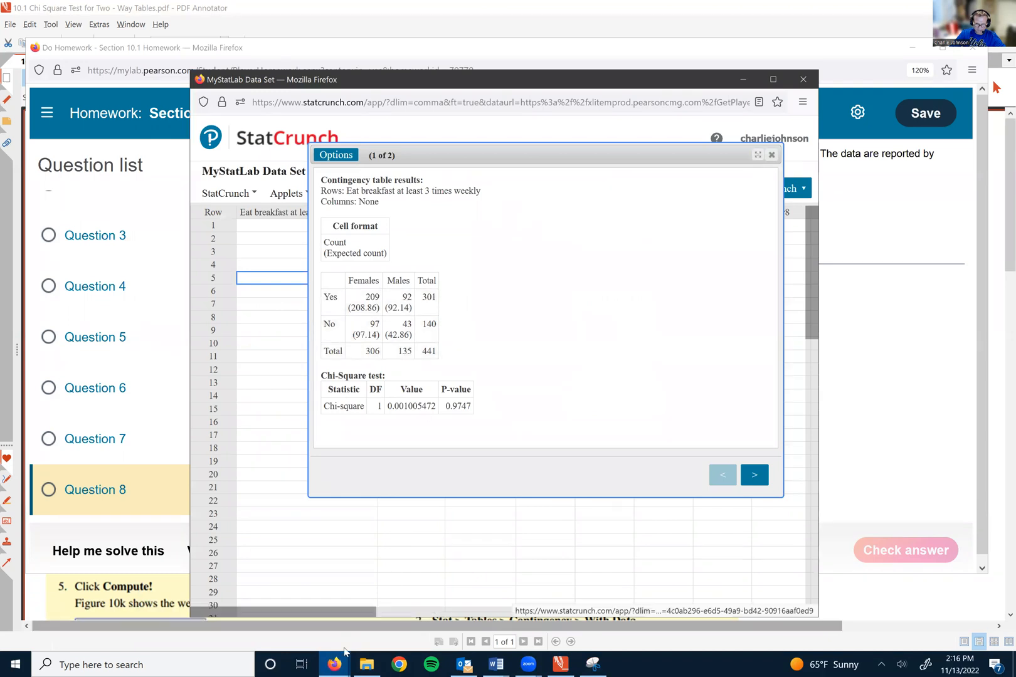
pyautogui.click(336, 663)
pyautogui.click(376, 609)
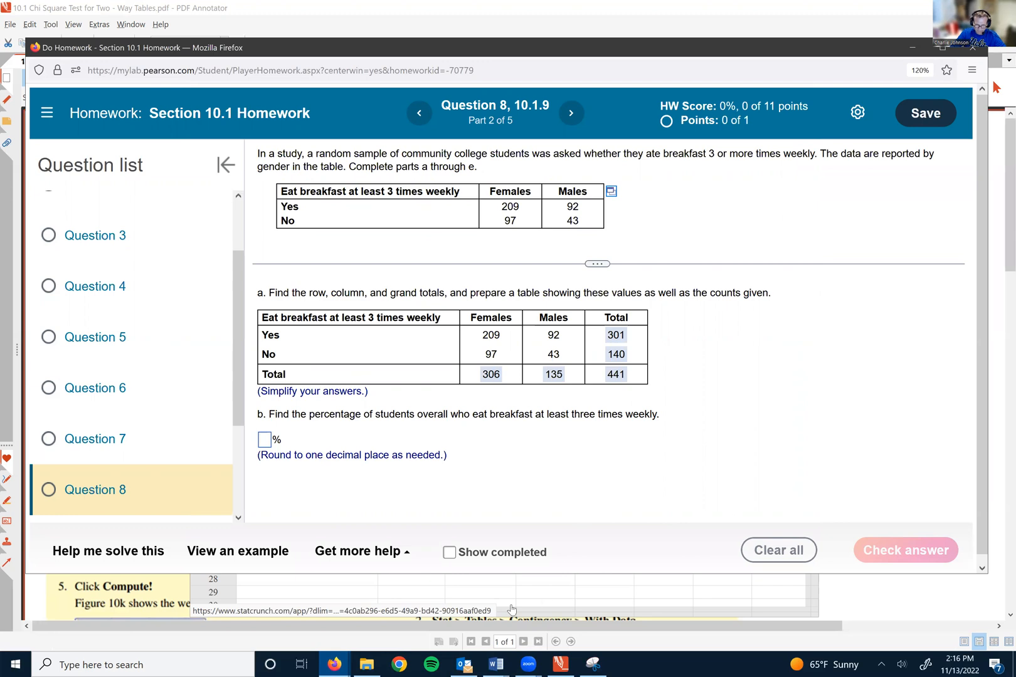
pyautogui.moveTo(336, 663)
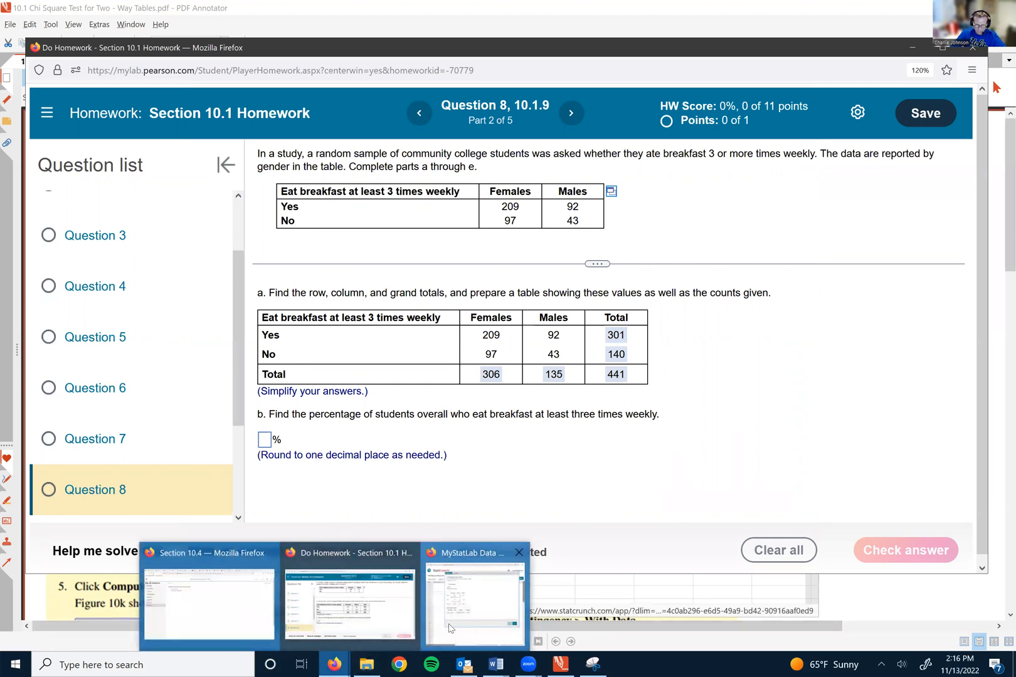
pyautogui.click(475, 602)
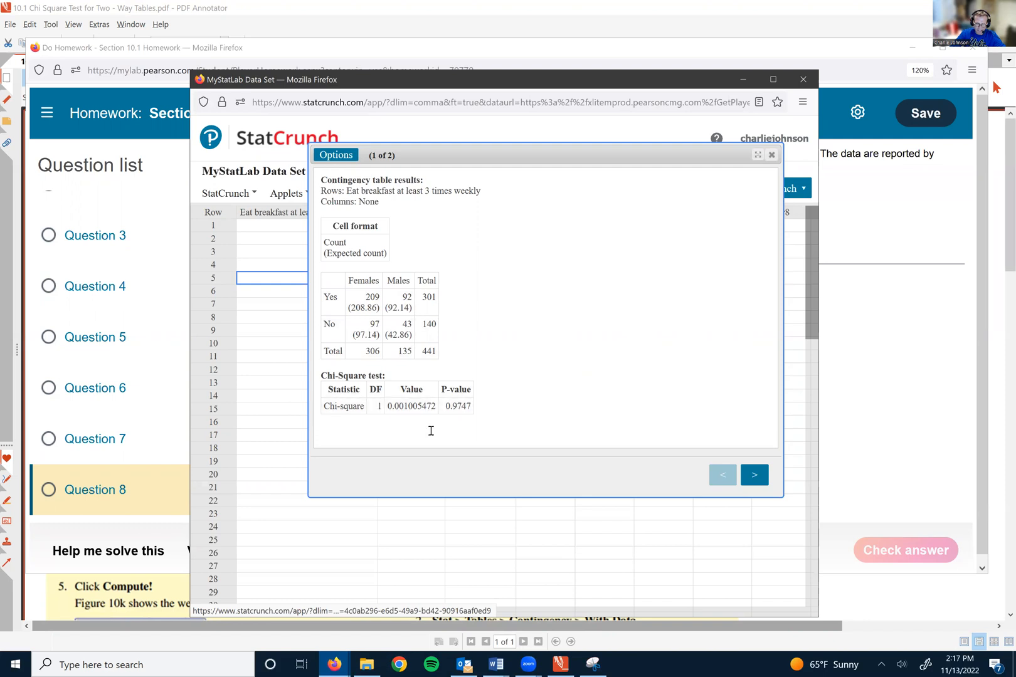
# Answer part b of Question 8 in the homework window with 68.3 % and check the answer
pyautogui.click(857, 422)
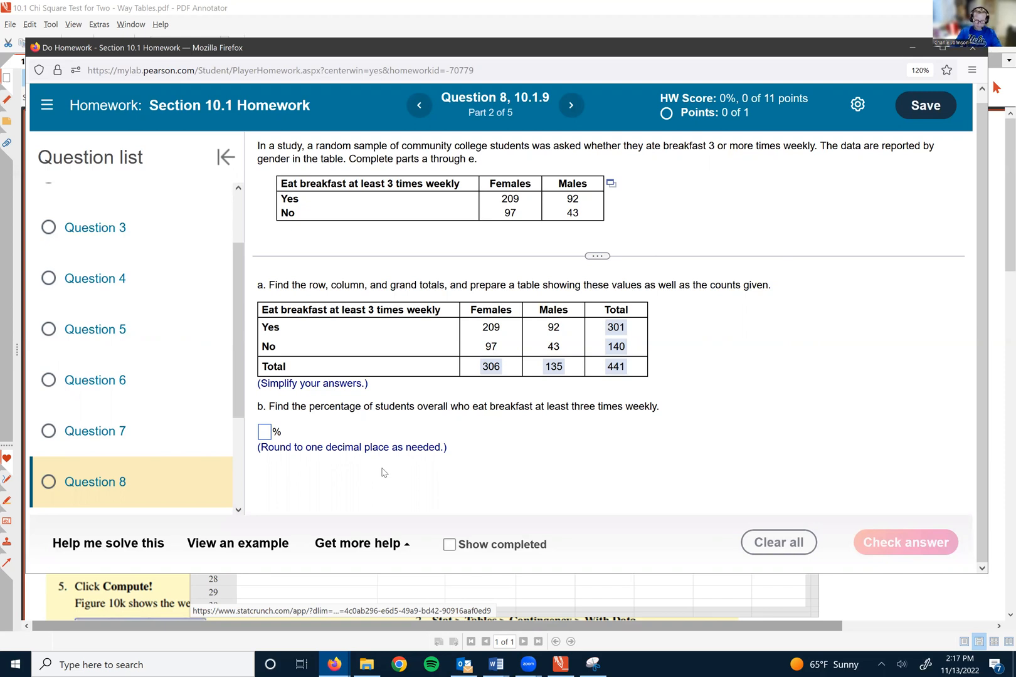
pyautogui.click(264, 432)
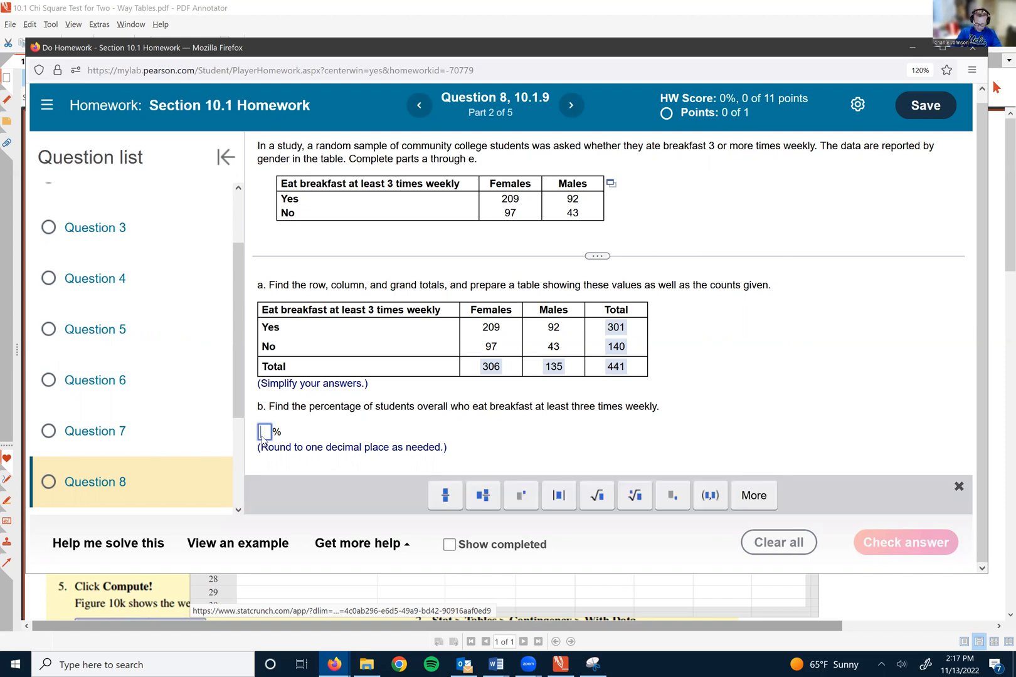
pyautogui.write('68.3')
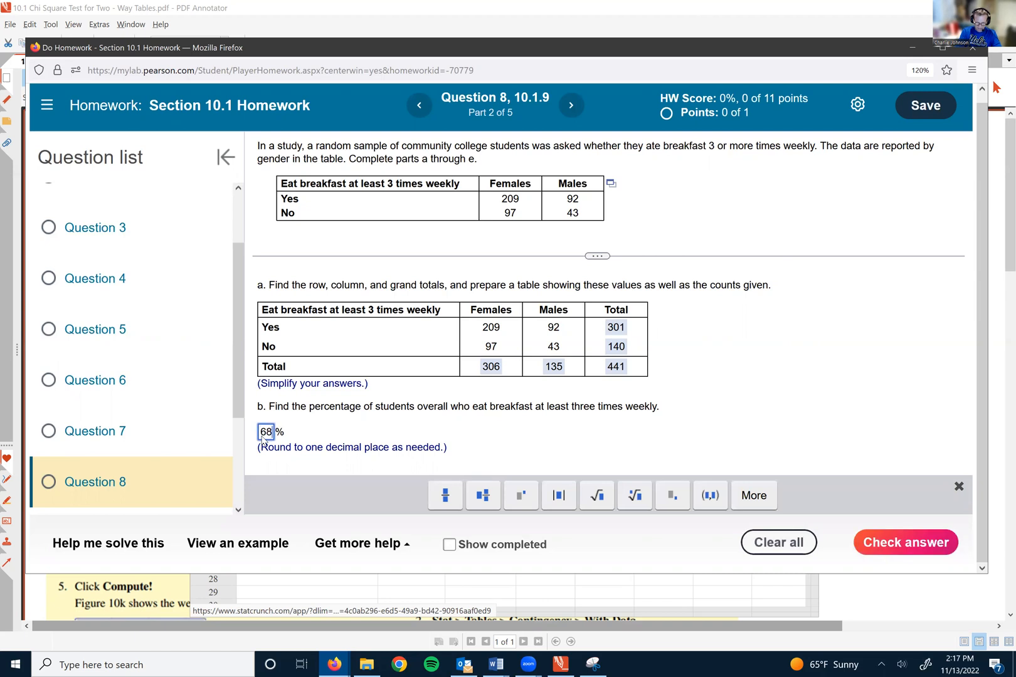
pyautogui.click(873, 559)
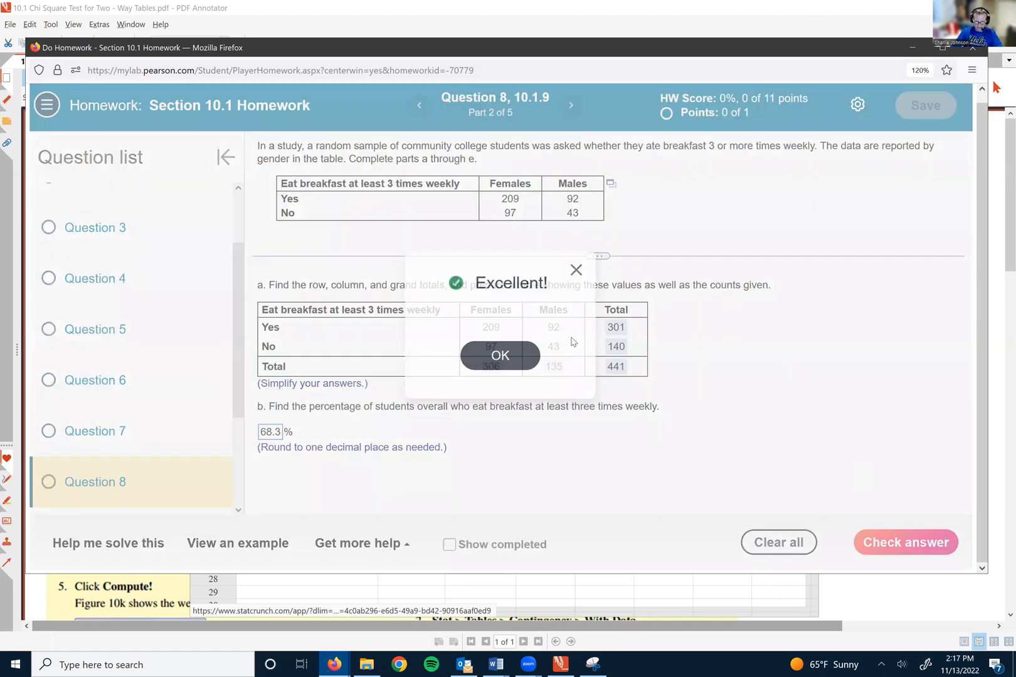
pyautogui.press('Return')
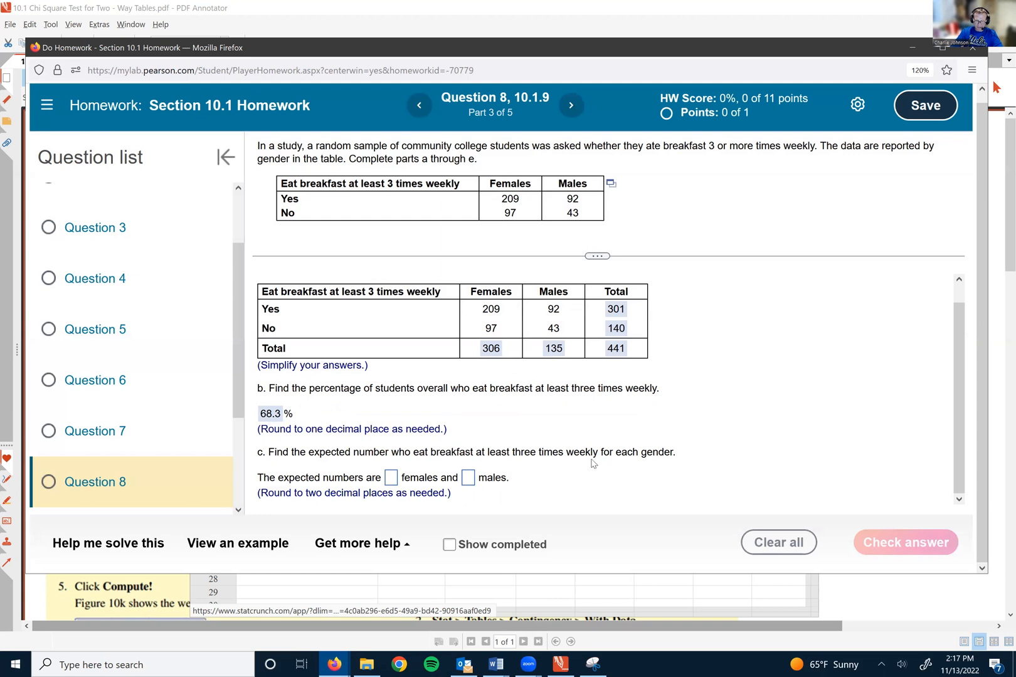
# Consult the StatCrunch expected counts and enter 208.86 as the expected number of females in part c of the homework
pyautogui.click(342, 663)
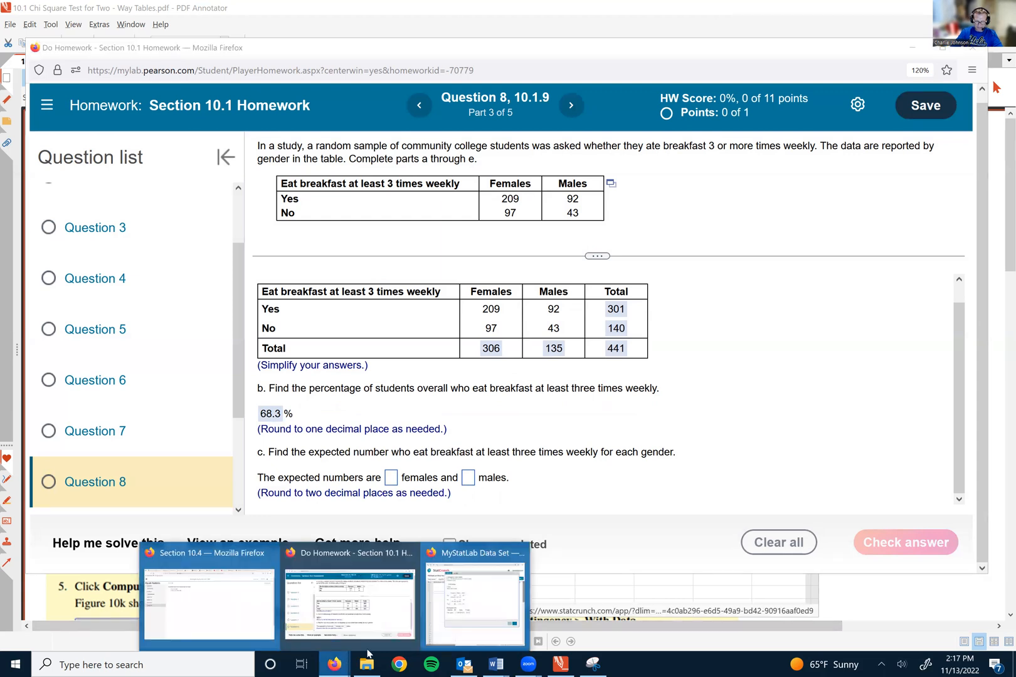
pyautogui.click(461, 618)
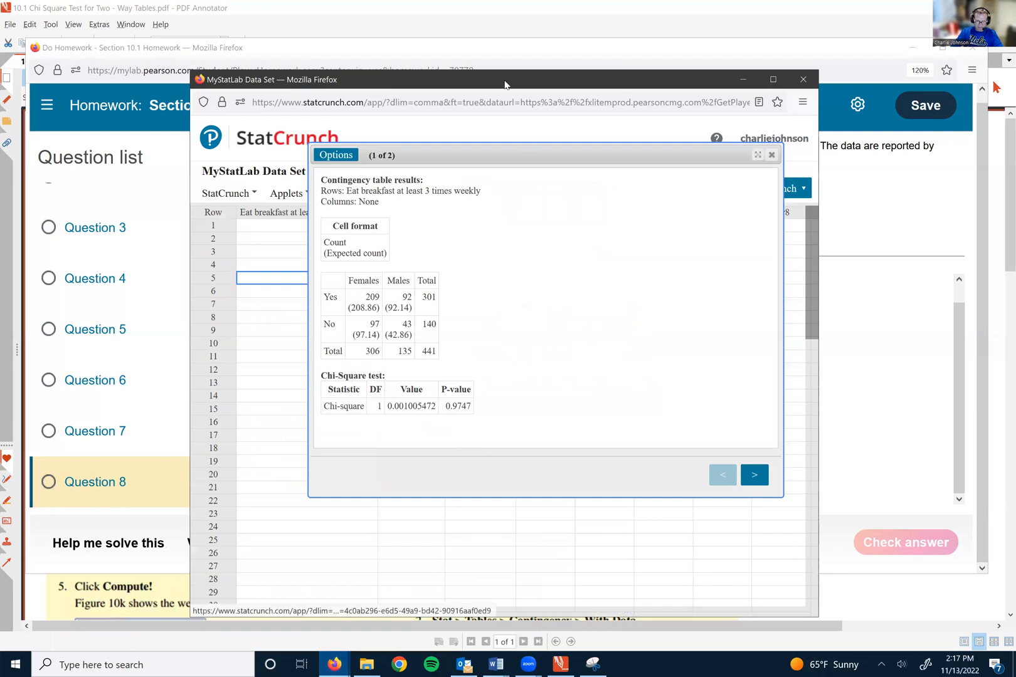
pyautogui.moveTo(505, 83); pyautogui.dragTo(316, 64)
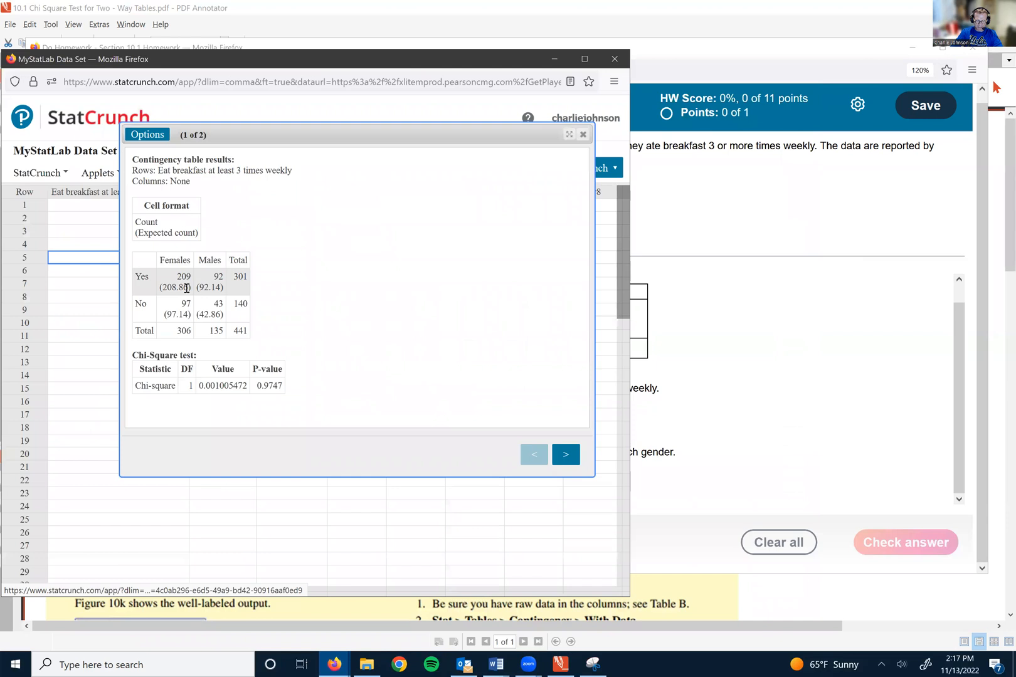
pyautogui.click(729, 337)
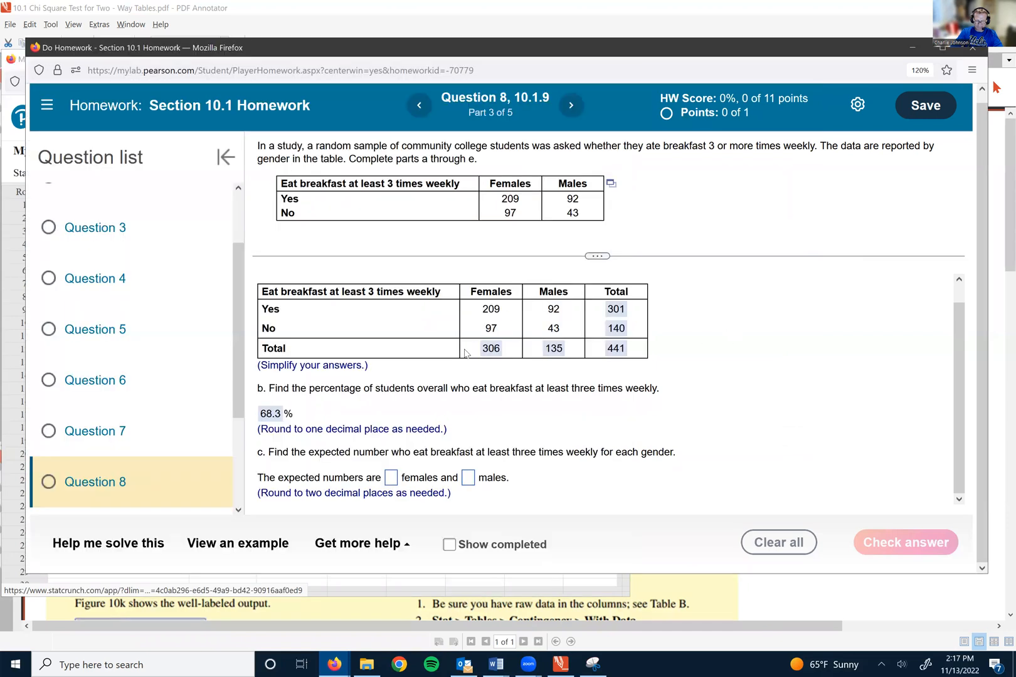
pyautogui.click(391, 478)
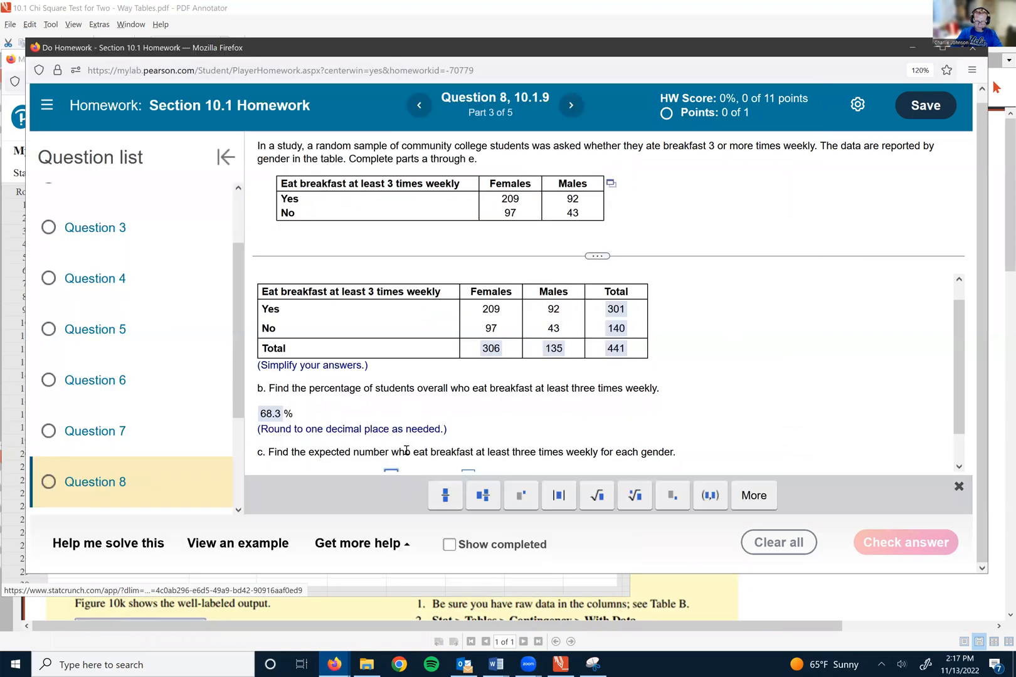
pyautogui.write('20')
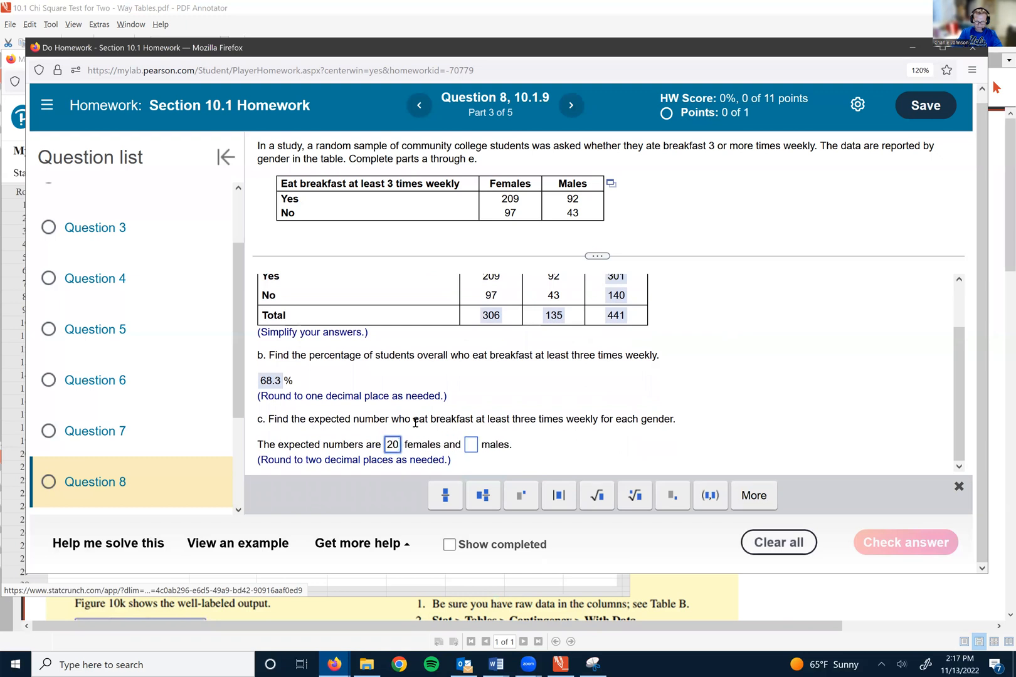
pyautogui.write('8.86')
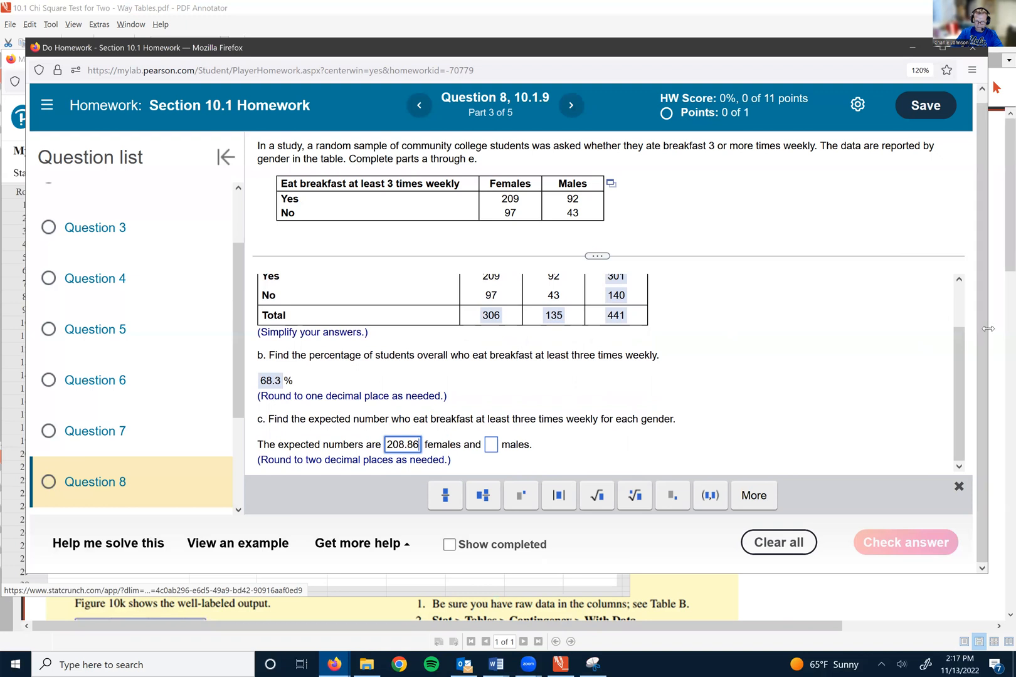
# Narrow the homework window and place it beside the StatCrunch results, and submit part c with 92.14 expected males
pyautogui.moveTo(988, 329); pyautogui.dragTo(653, 329)
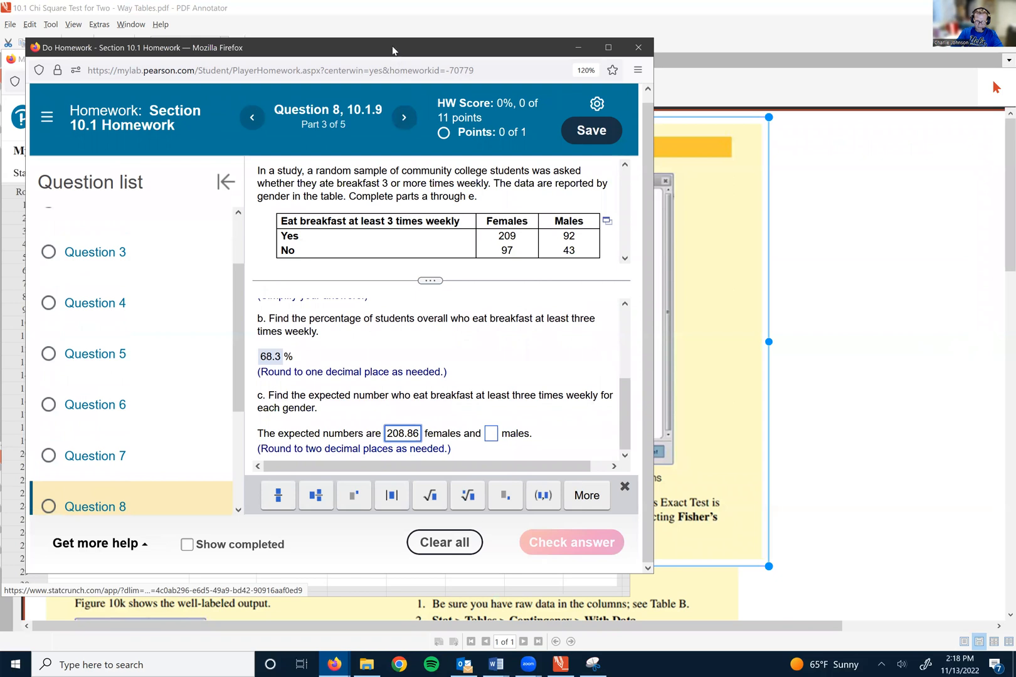
pyautogui.moveTo(653, 47); pyautogui.dragTo(919, 45)
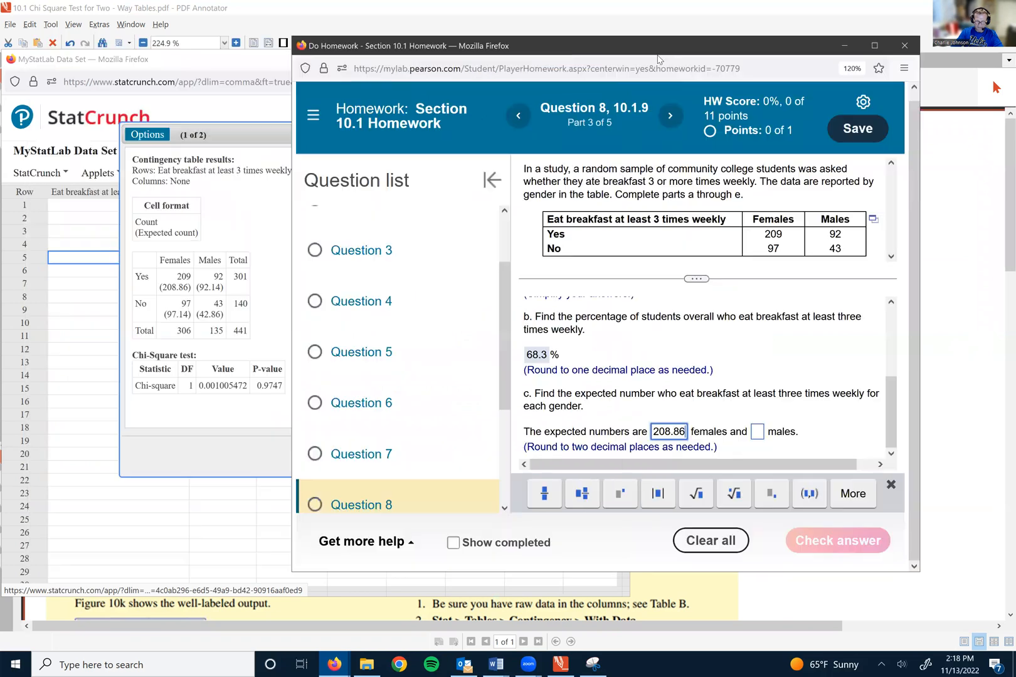
pyautogui.click(757, 432)
pyautogui.write('92.14')
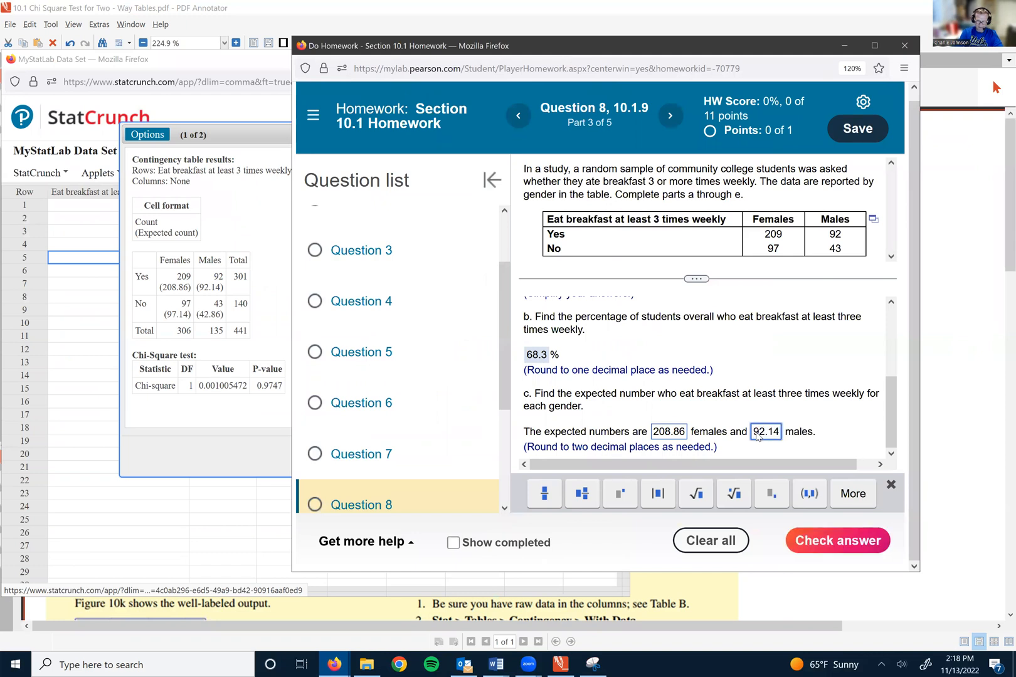
pyautogui.click(837, 543)
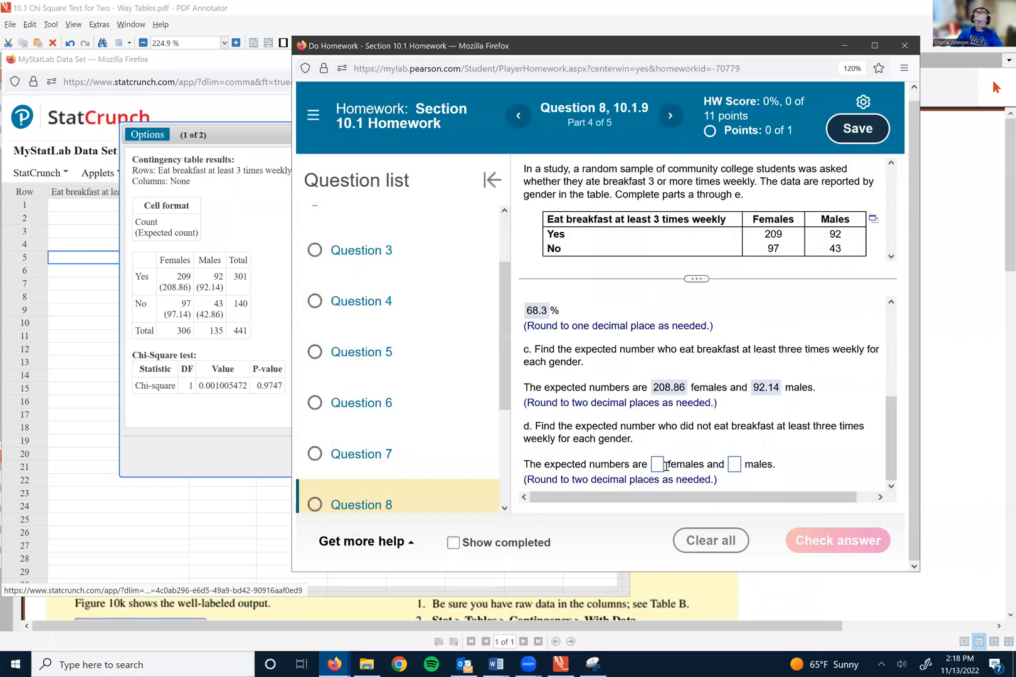
# Answer part d of Question 8 with 97.14 expected females and 42.86 expected males, check the answer and continue to part e
pyautogui.click(661, 464)
pyautogui.scroll(-1, 672, 420)
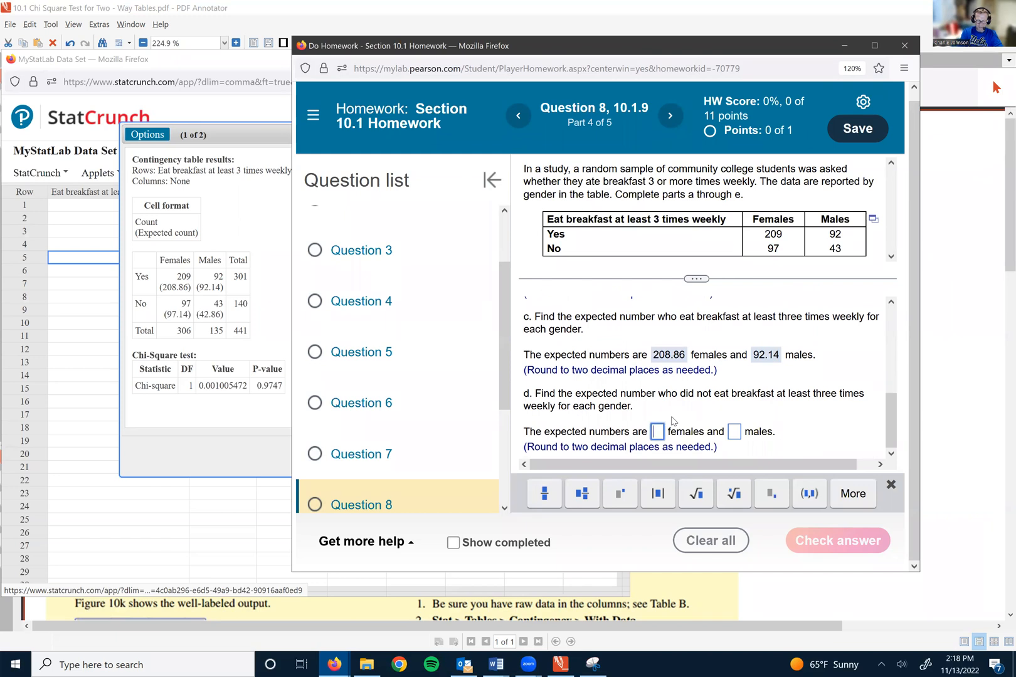
pyautogui.write('97.14')
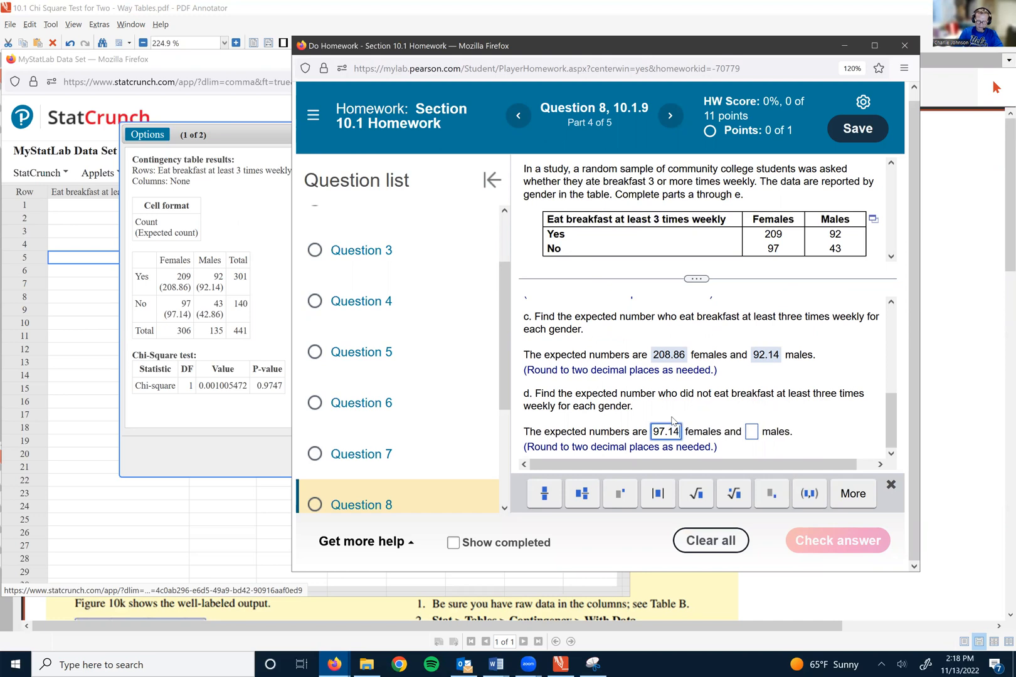
pyautogui.click(751, 432)
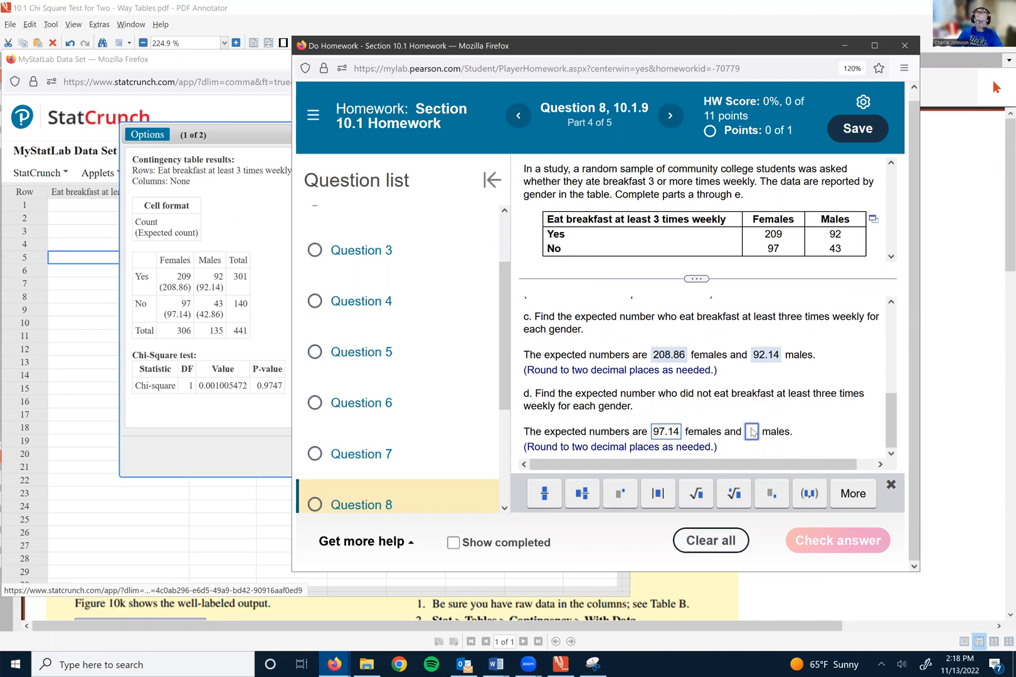
pyautogui.write('42.86')
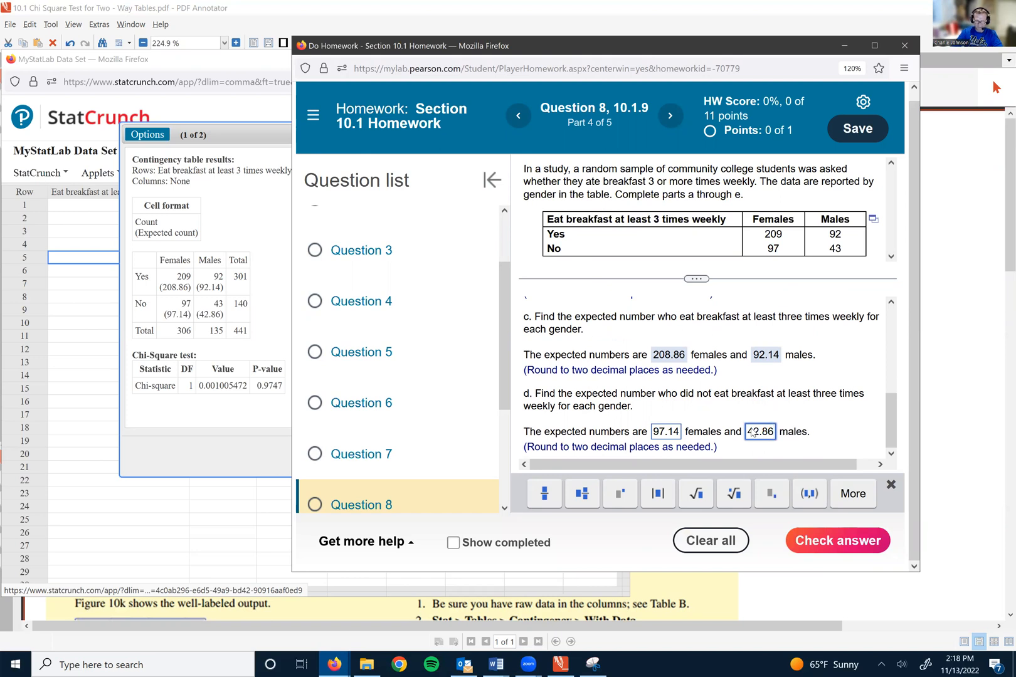
pyautogui.click(848, 540)
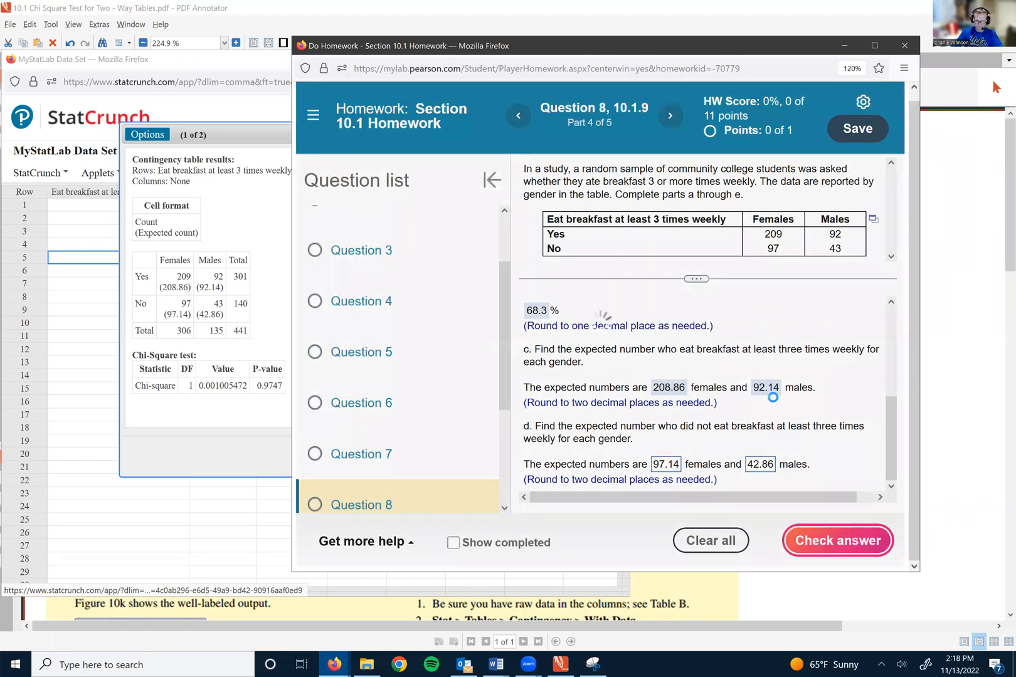
pyautogui.click(625, 359)
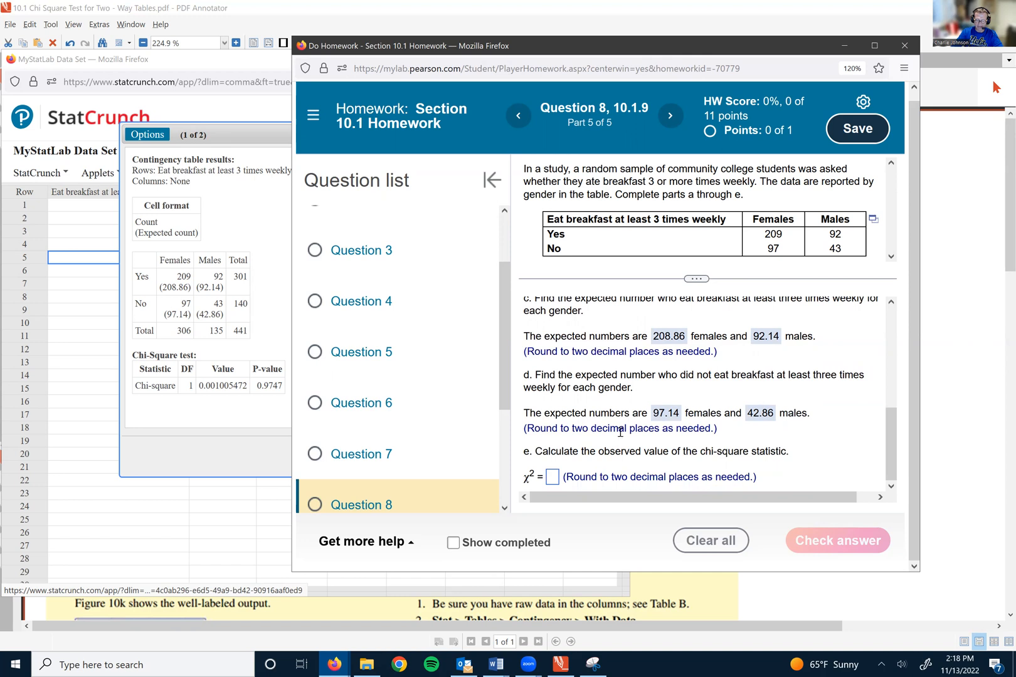
# Enter 0 as the chi-square statistic in part e of Question 8, check the answer and continue to Question 9
pyautogui.click(553, 479)
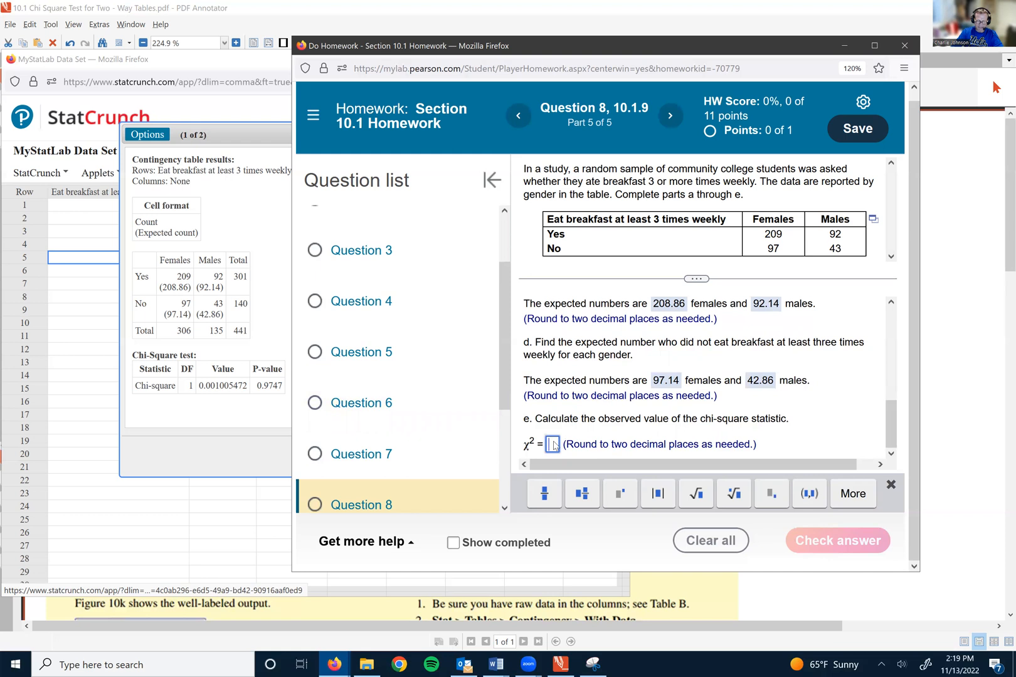
pyautogui.write('0.')
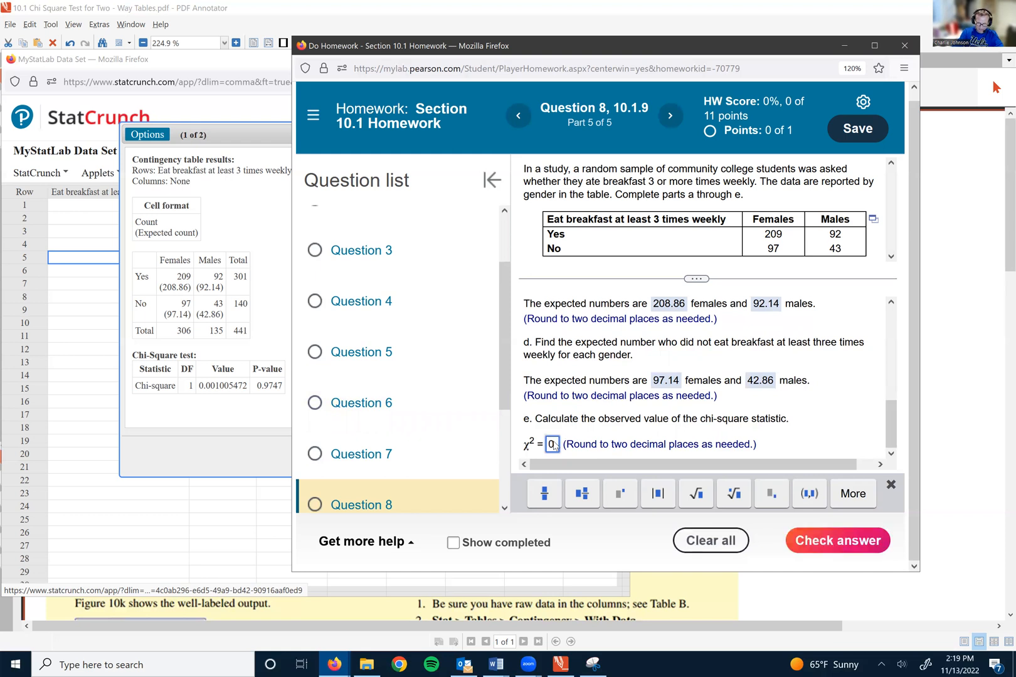
pyautogui.press('BackSpace')
pyautogui.press('BackSpace')
pyautogui.write('0')
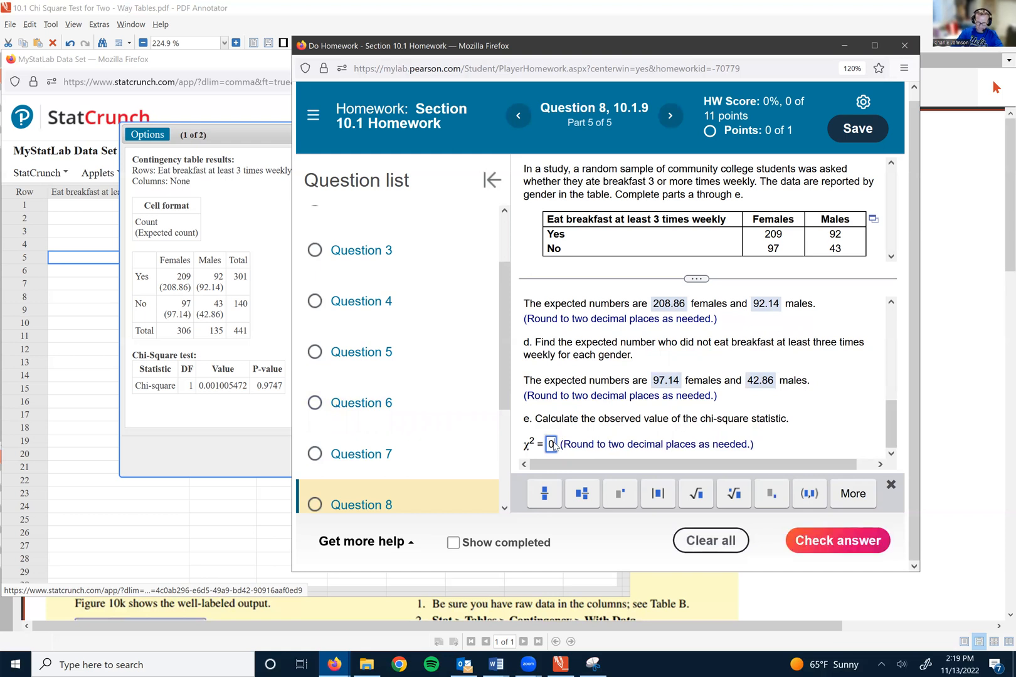
pyautogui.press('Return')
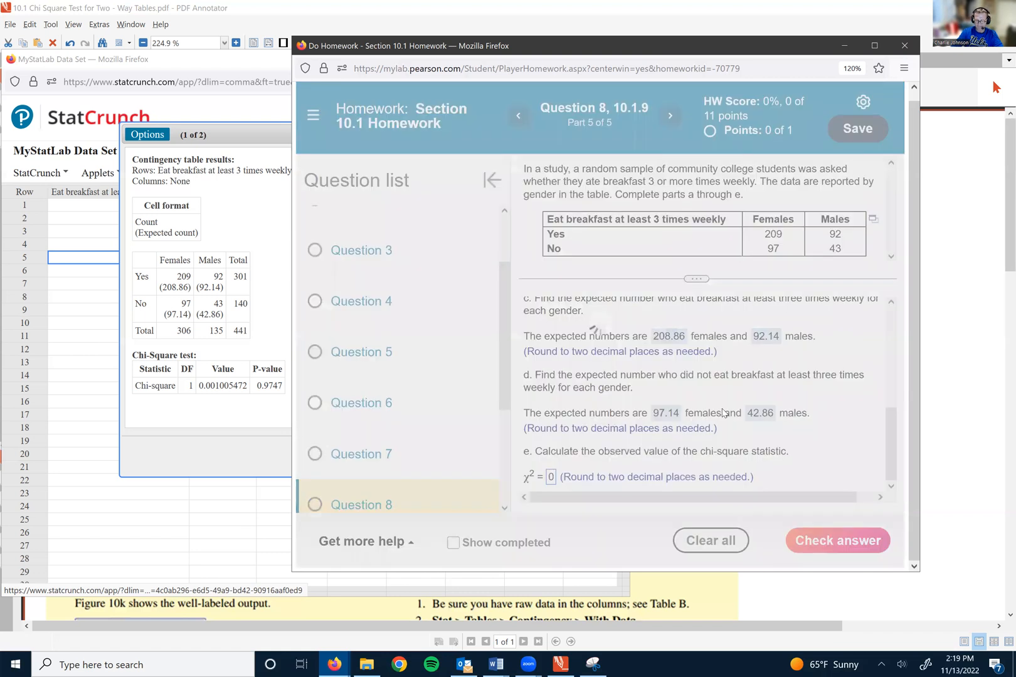
pyautogui.click(621, 355)
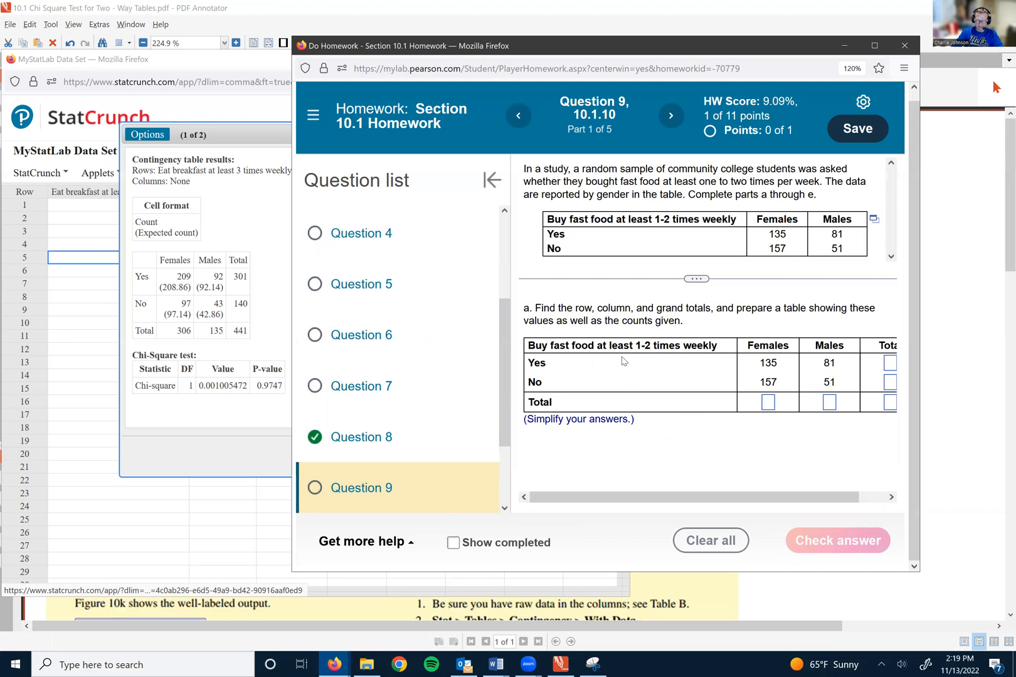
# Switch to PDF Annotator and show the Unnamed.pdf document with the breakfast problem
pyautogui.click(764, 573)
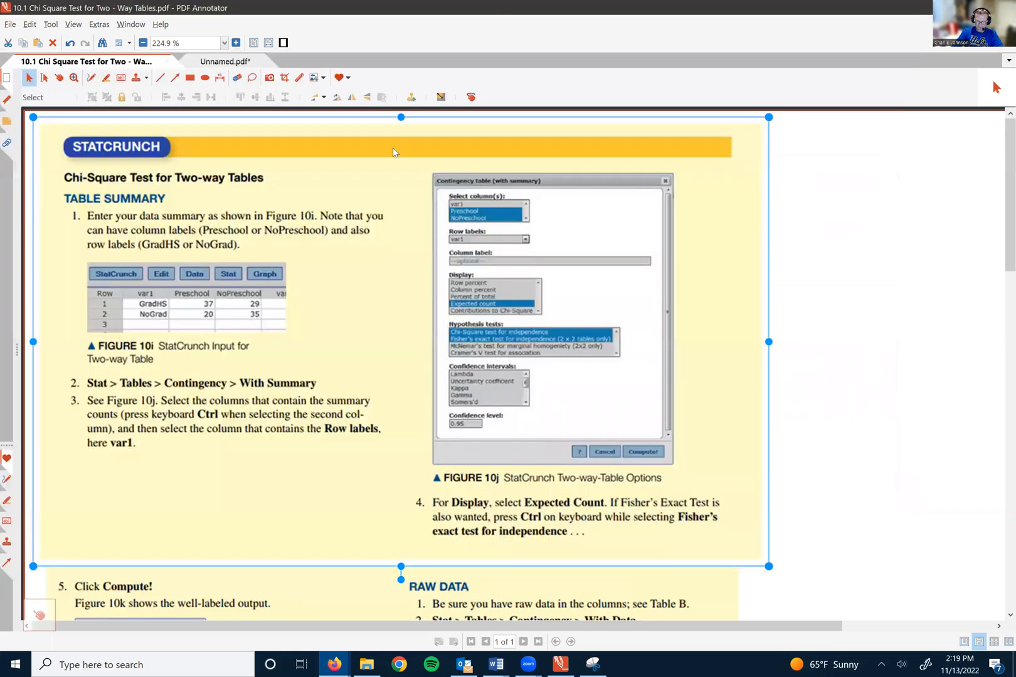
pyautogui.click(250, 61)
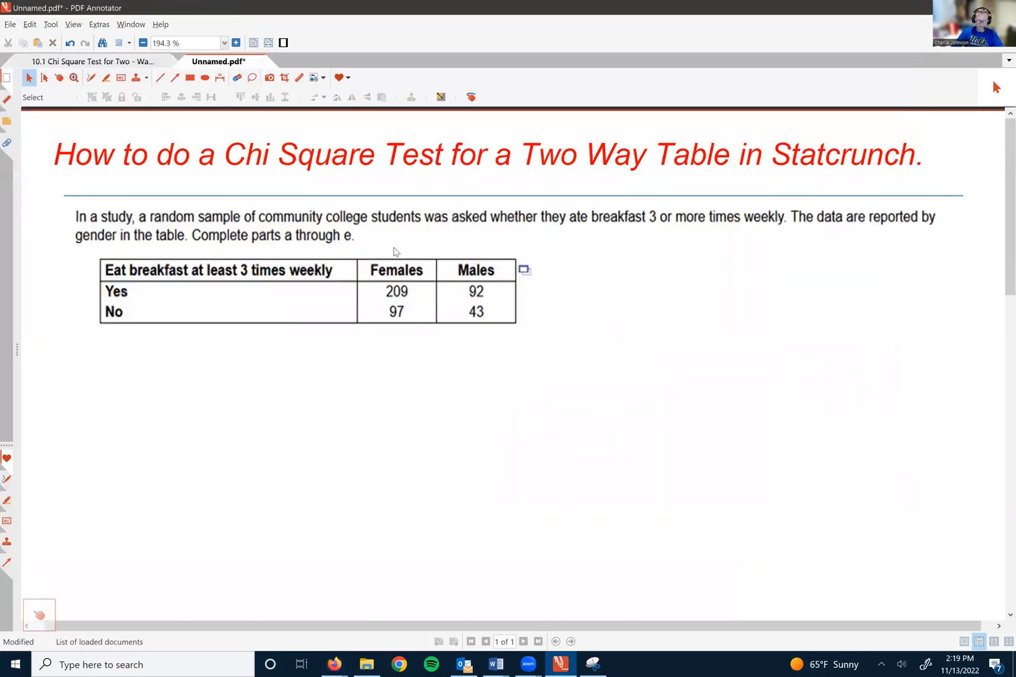